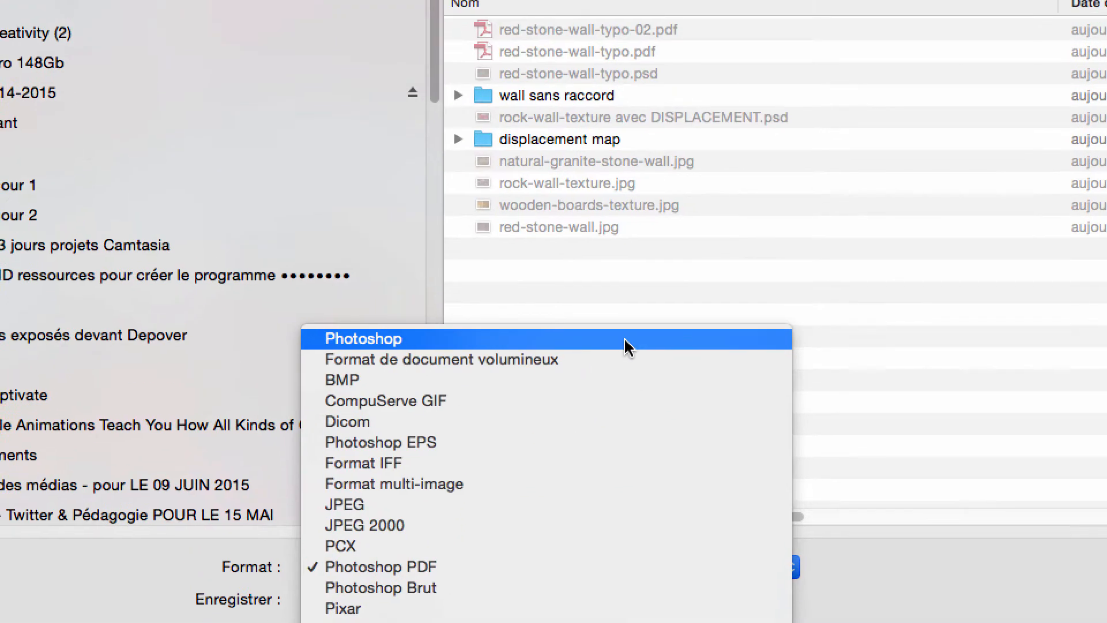
Save a copy of the document in Photoshop format as red-stone-wall-typo-03.psd.
{"action": "left_click", "coordinate": [628, 345]}
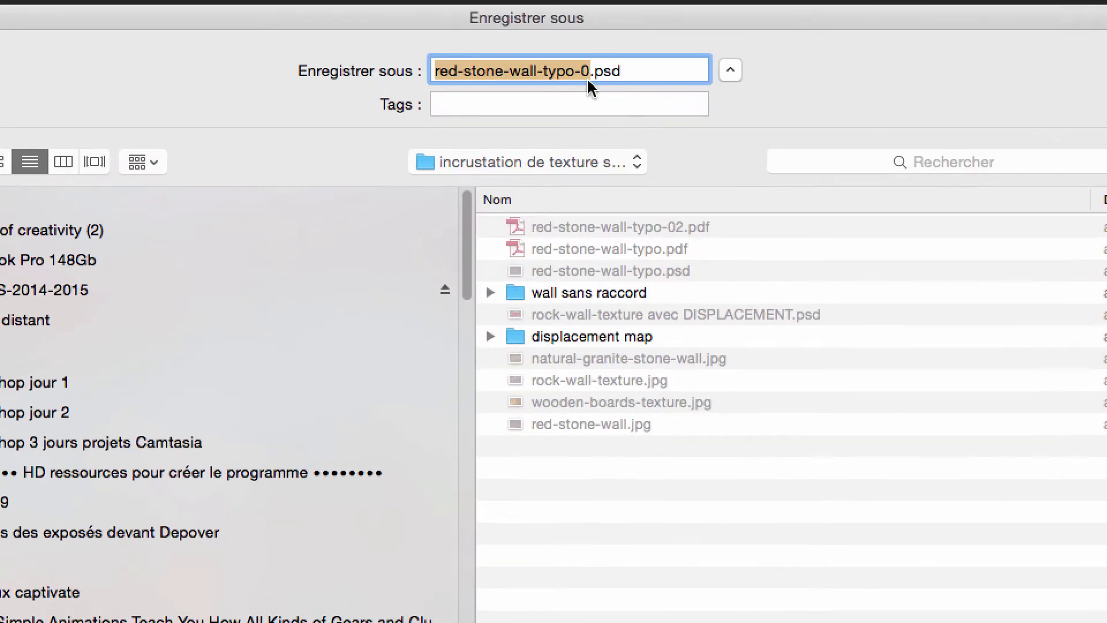
{"action": "left_click", "coordinate": [587, 78]}
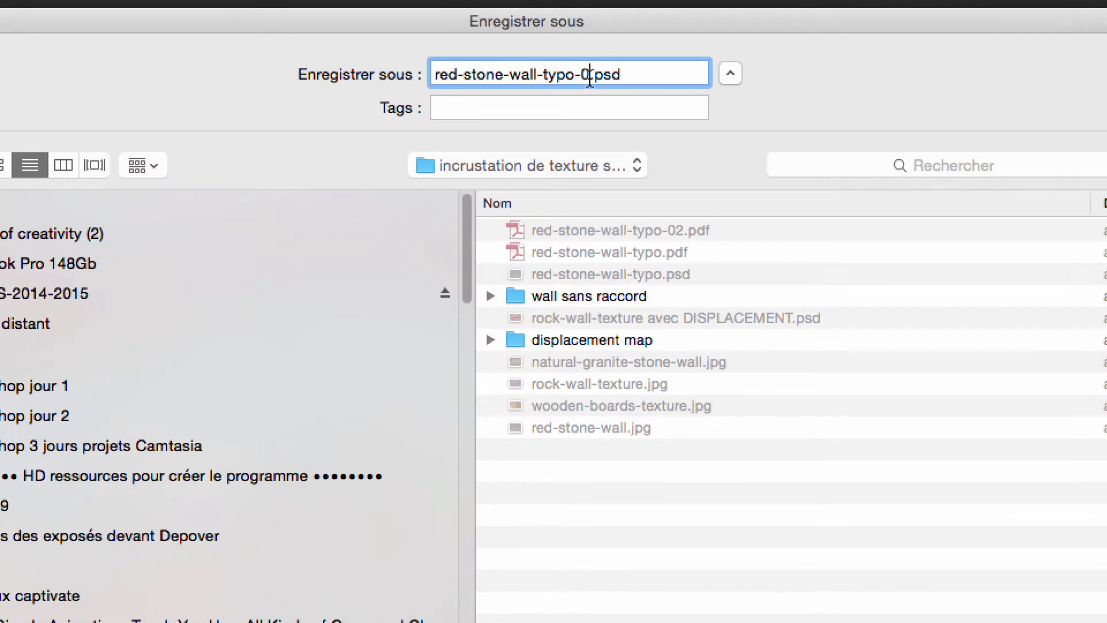
{"action": "type", "text": "3"}
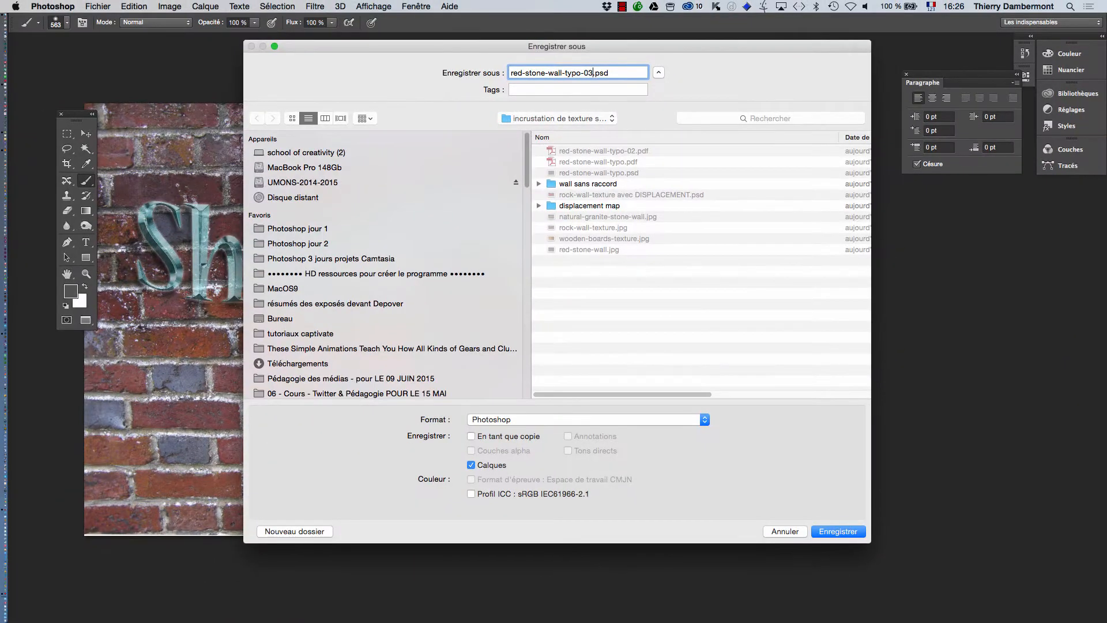
{"action": "key", "text": "Return"}
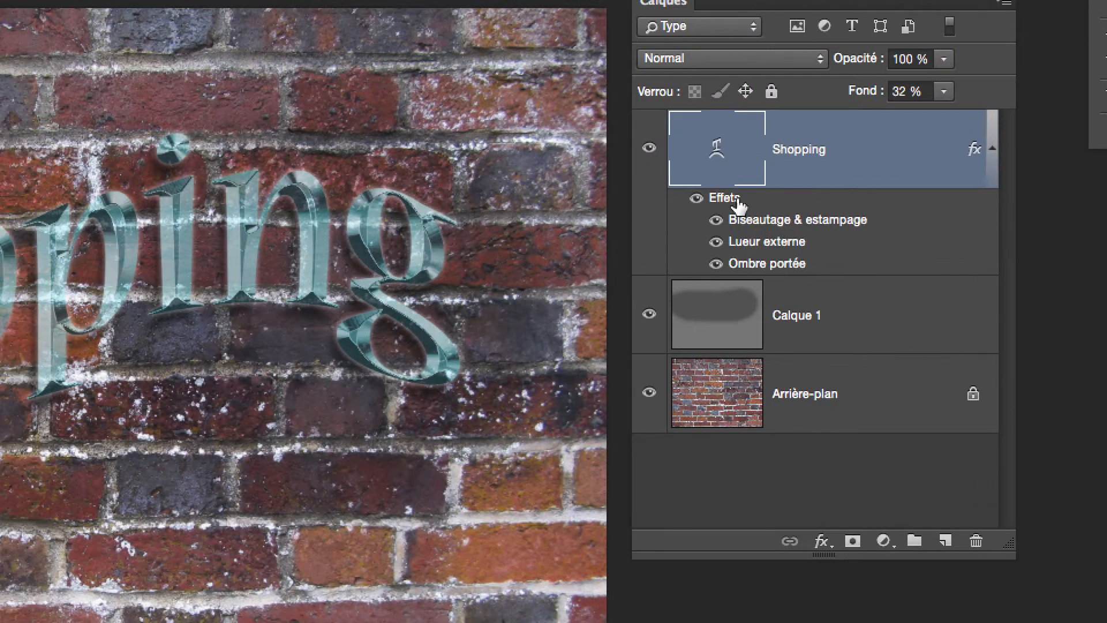
Remove all layer effects from the Shopping text layer and delete the grey Calque 1 layer.
{"action": "left_click_drag", "start_coordinate": [741, 205], "coordinate": [974, 543]}
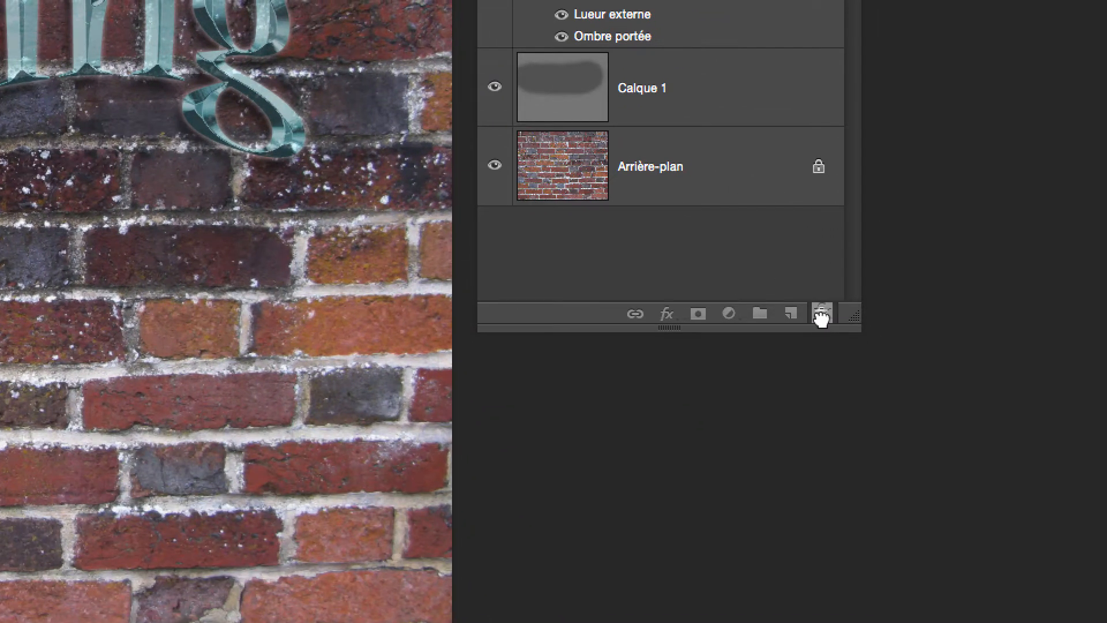
{"action": "left_click_drag", "start_coordinate": [822, 316], "coordinate": [823, 317]}
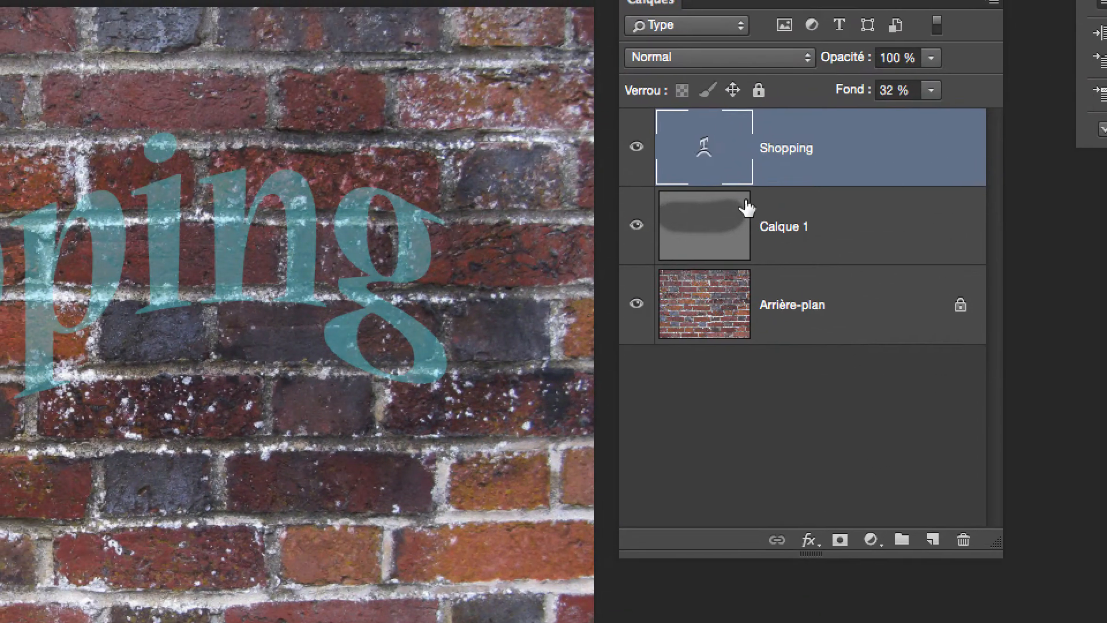
{"action": "left_click_drag", "start_coordinate": [747, 208], "coordinate": [958, 537]}
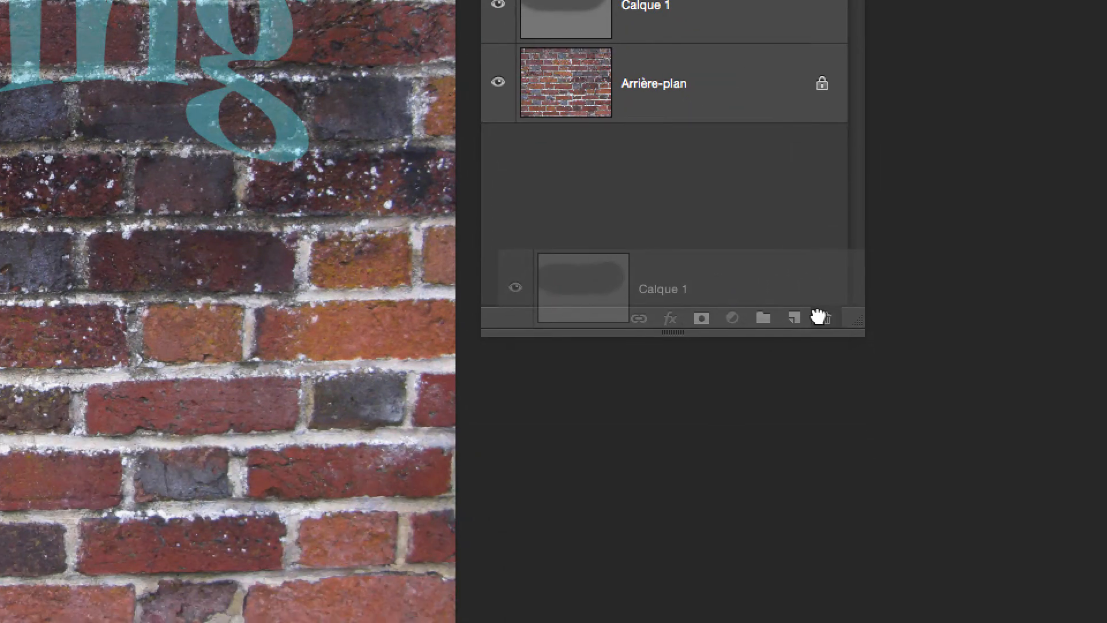
{"action": "left_click_drag", "start_coordinate": [819, 316], "coordinate": [819, 316]}
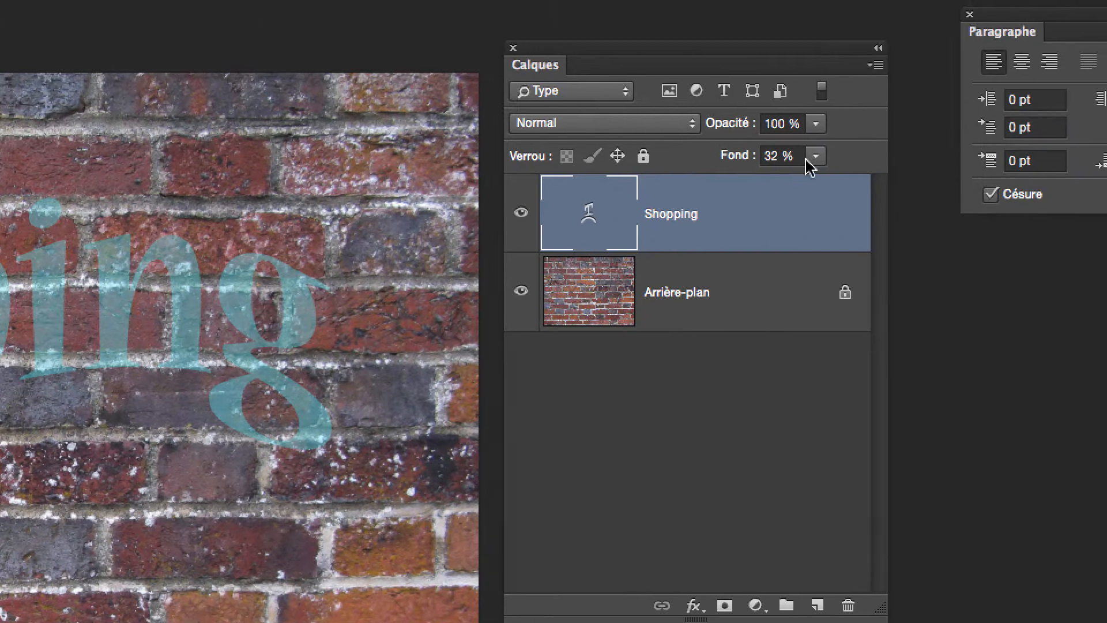
Set the Shopping layer's fill opacity to 100 %, activate the Move tool and shift the tool palette off the image.
{"action": "left_click", "coordinate": [946, 115]}
{"action": "left_click_drag", "start_coordinate": [812, 170], "coordinate": [889, 176]}
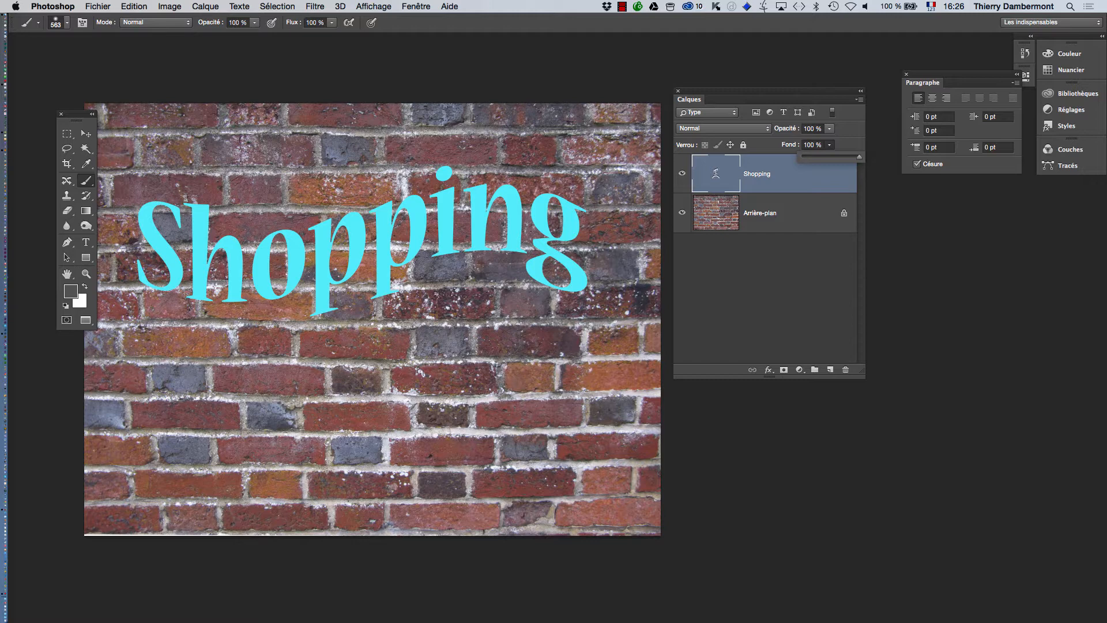
{"action": "key", "text": "v"}
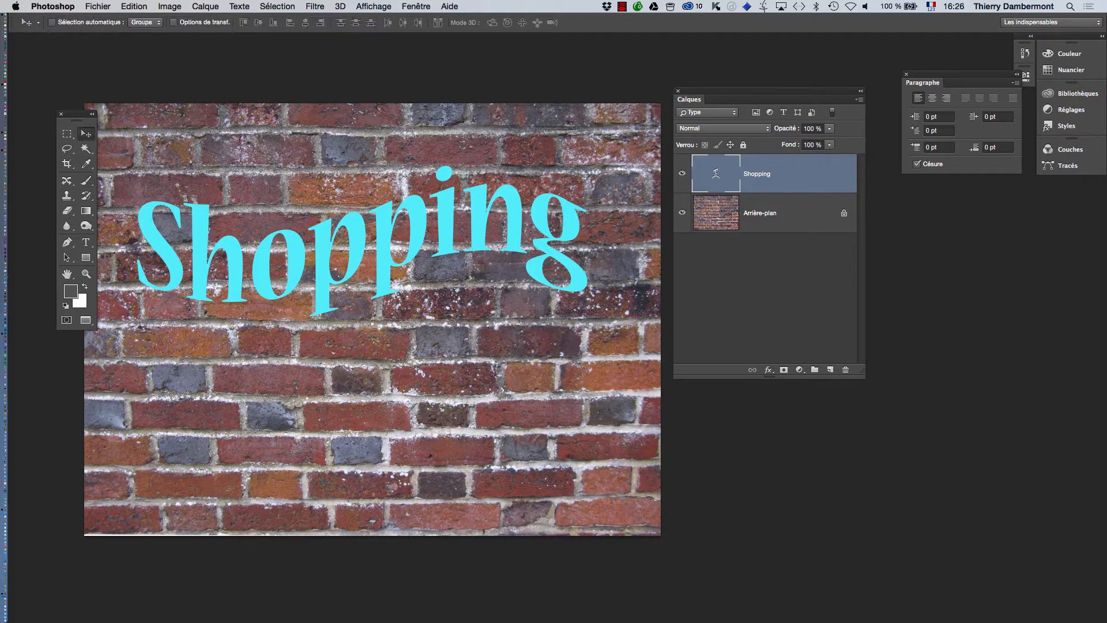
{"action": "left_click_drag", "start_coordinate": [75, 120], "coordinate": [62, 97]}
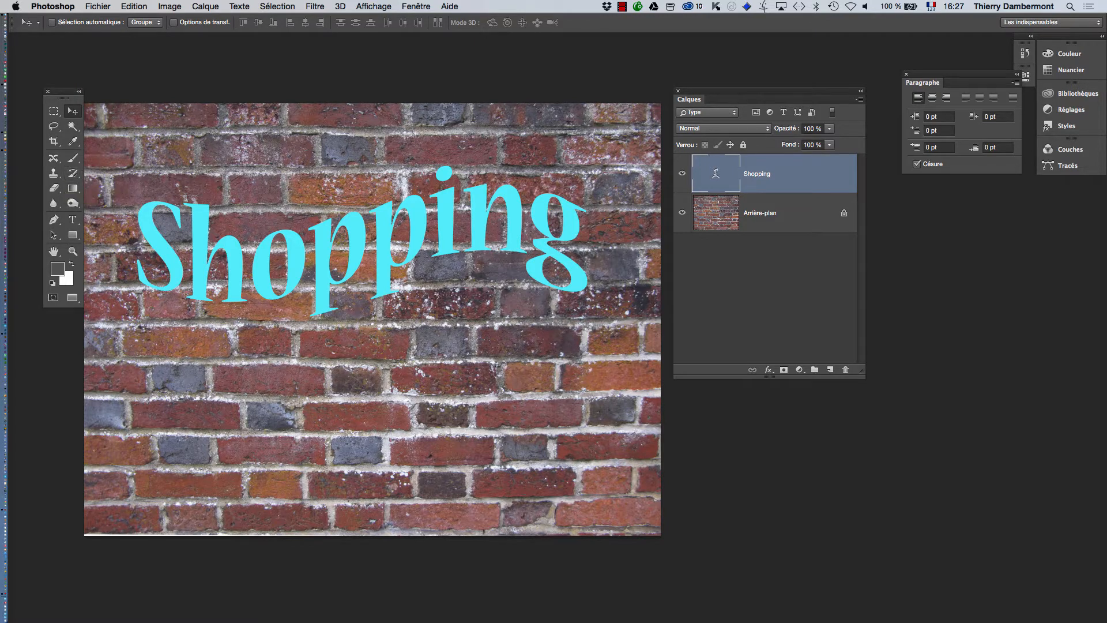
Try other colours on the Shopping text, including cfa31d and 6594ce, and cancel the colour change.
{"action": "double_click", "coordinate": [716, 173]}
{"action": "left_click", "coordinate": [412, 22]}
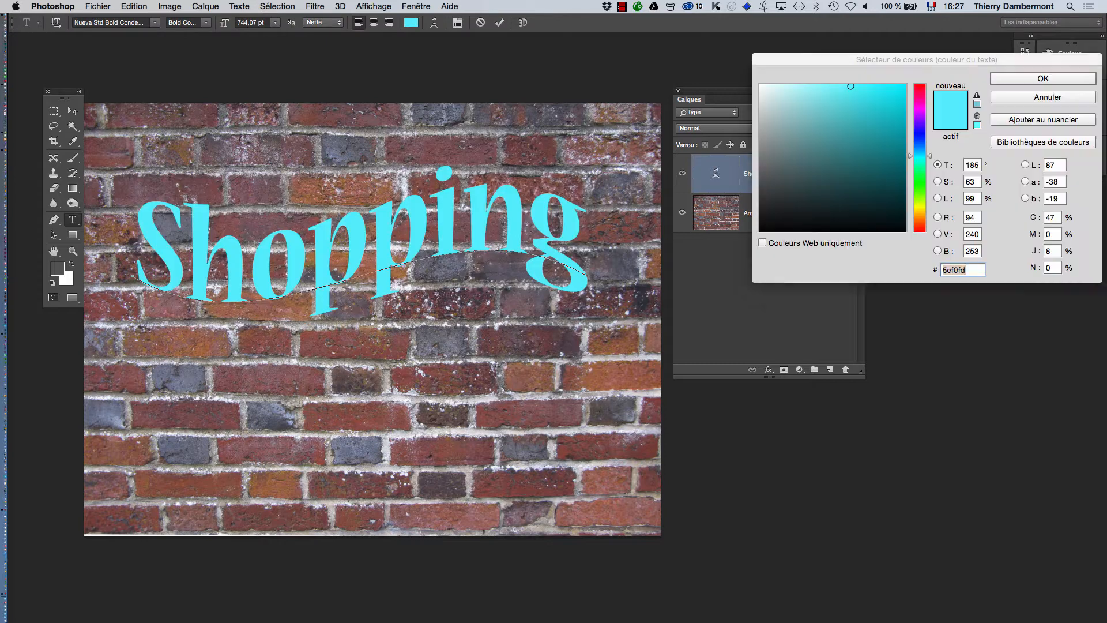
{"action": "type", "text": "1dcf92"}
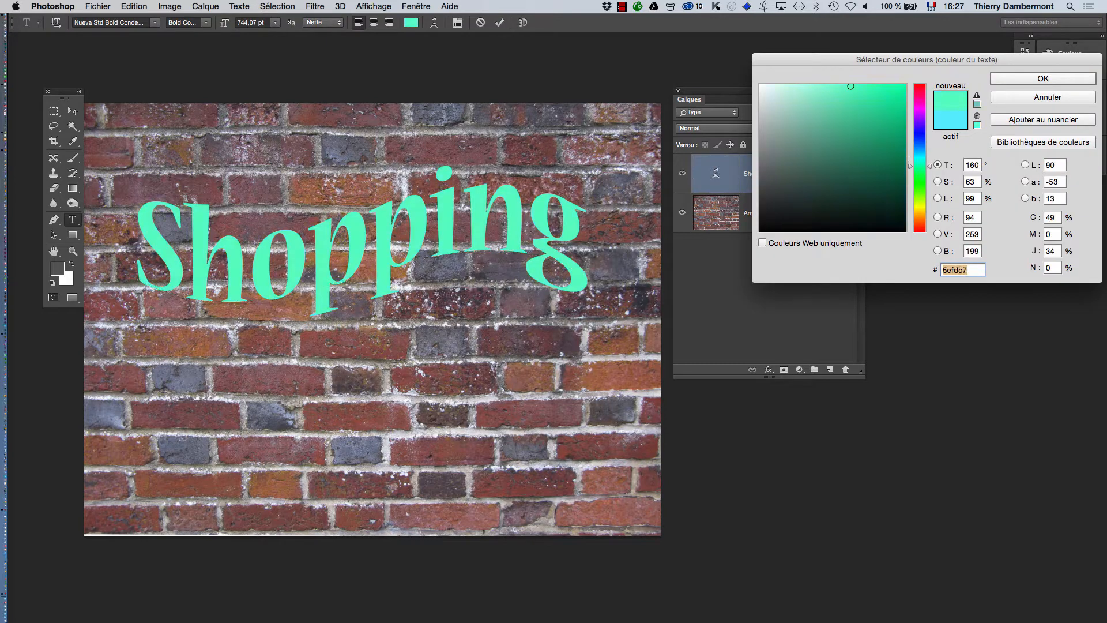
{"action": "type", "text": "cfa31d"}
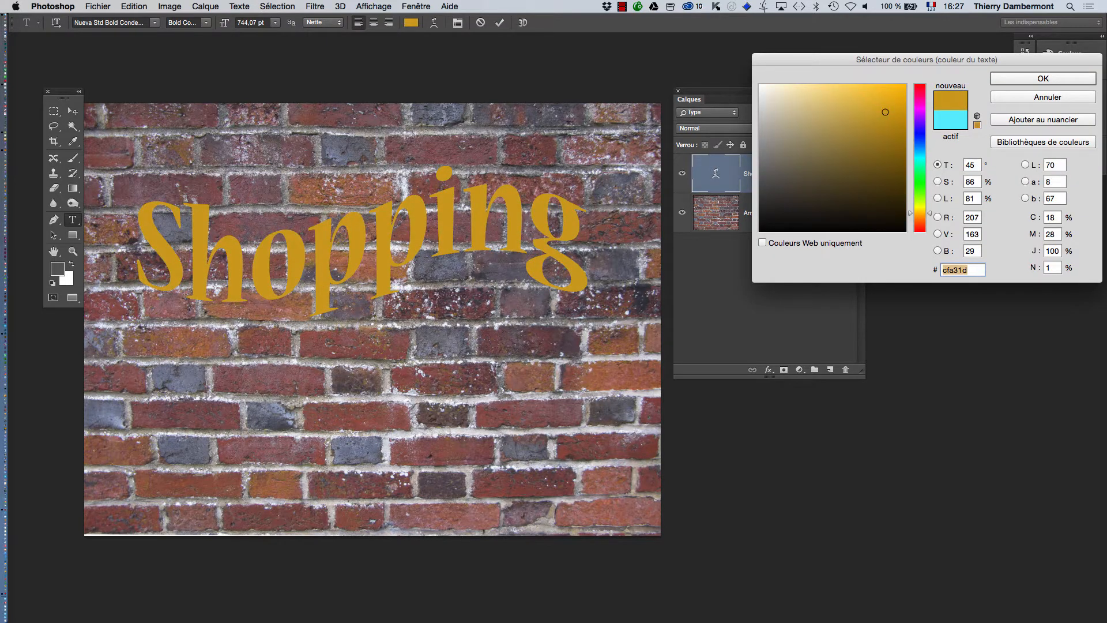
{"action": "left_click_drag", "start_coordinate": [885, 112], "coordinate": [834, 112]}
{"action": "left_click_drag", "start_coordinate": [920, 213], "coordinate": [920, 145]}
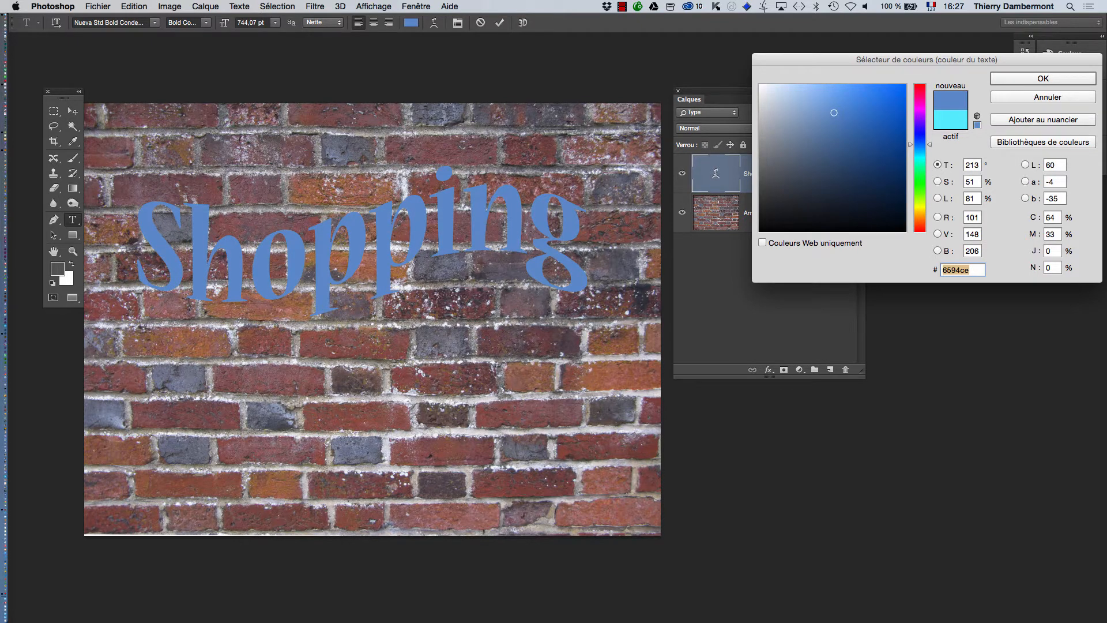
{"action": "key", "text": "Escape"}
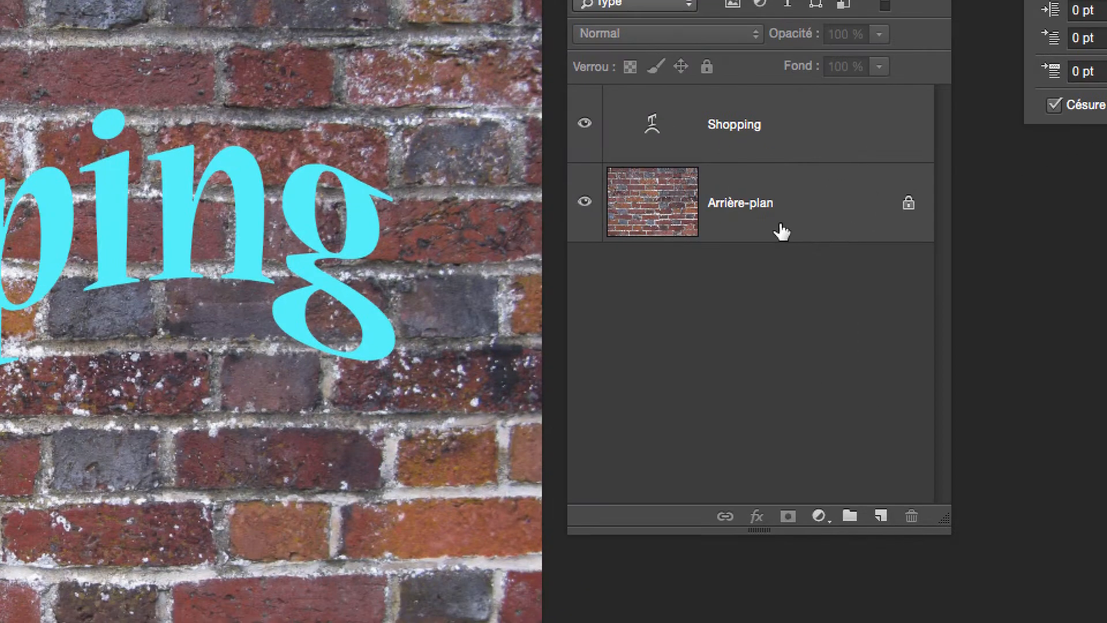
Darken the Arrière-plan brick layer with a Levels adjustment, setting the midtone input to 0,84.
{"action": "left_click", "coordinate": [781, 232]}
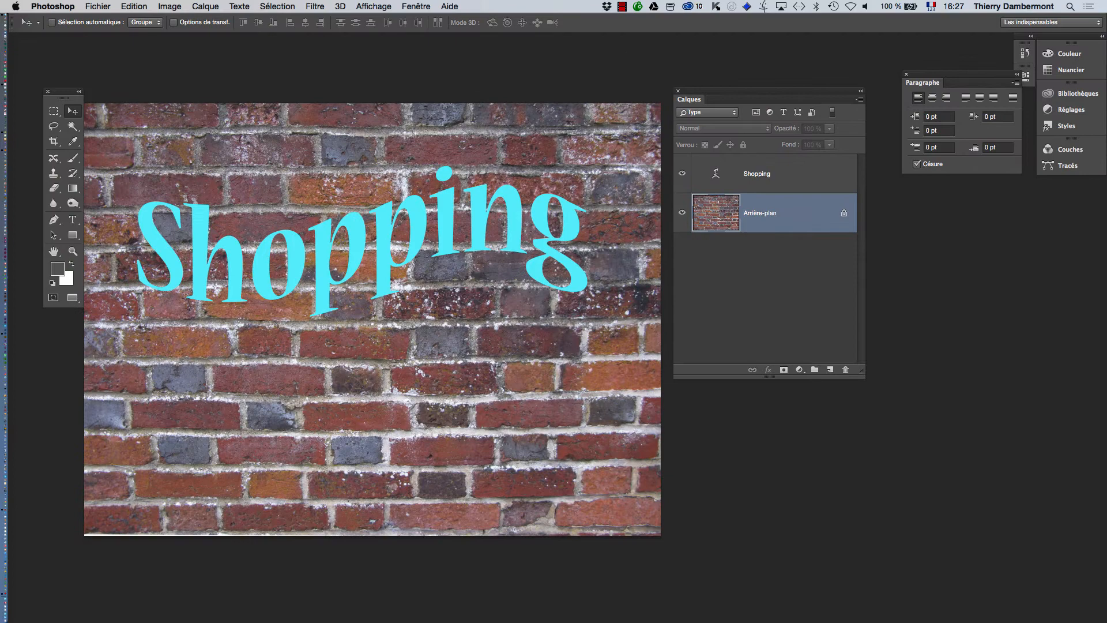
{"action": "left_click", "coordinate": [170, 6]}
{"action": "mouse_move", "coordinate": [183, 41]}
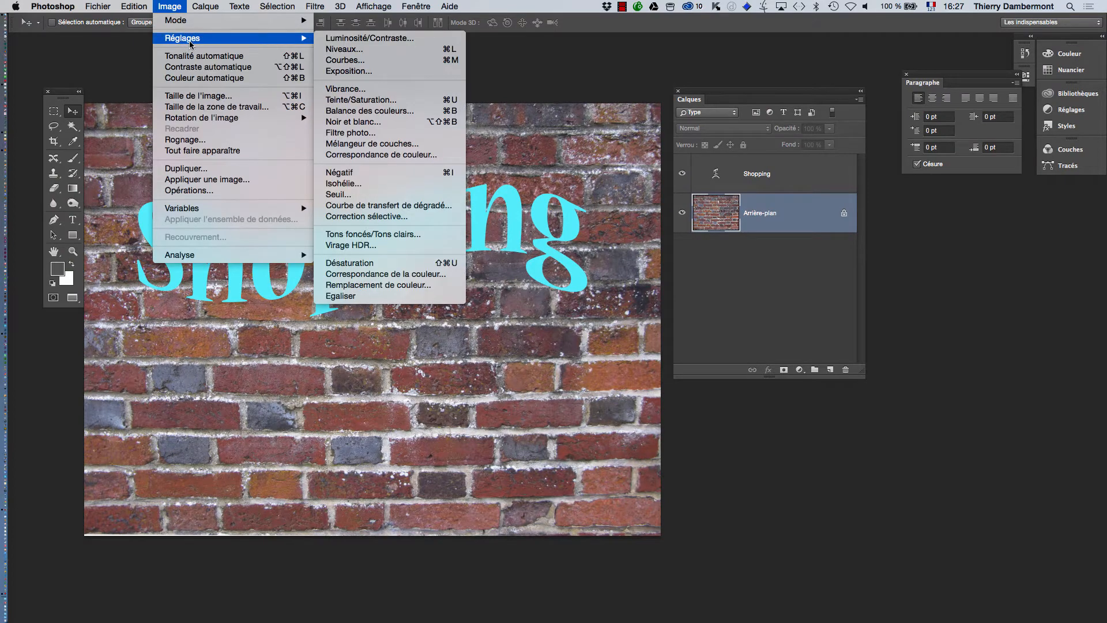
{"action": "left_click", "coordinate": [402, 50]}
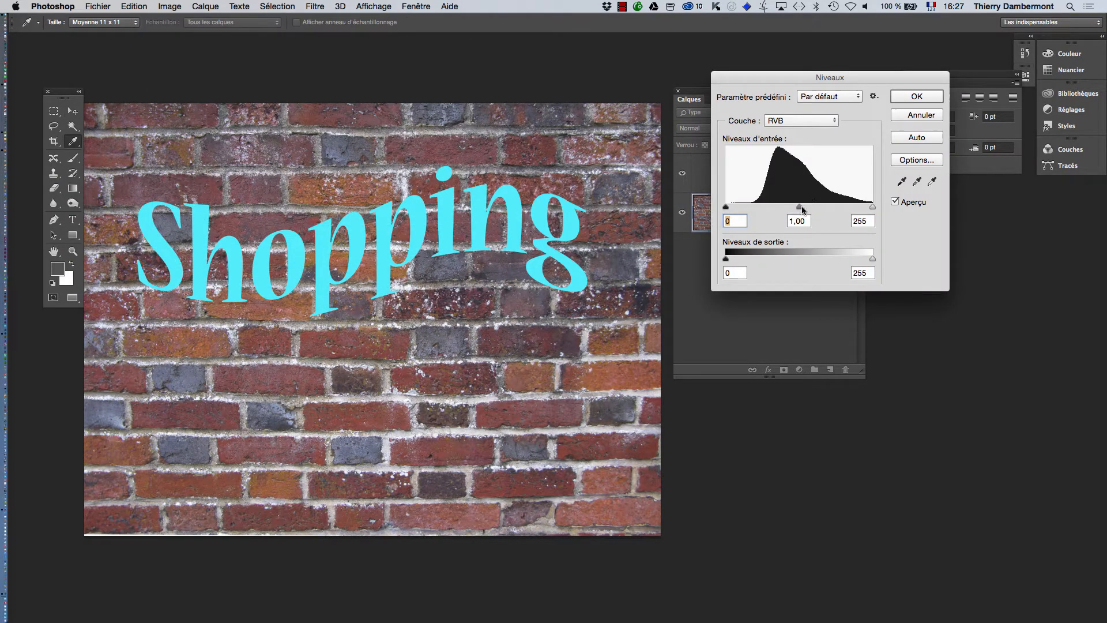
{"action": "mouse_move", "coordinate": [800, 207]}
{"action": "left_mouse_down"}
{"action": "mouse_move", "coordinate": [819, 207]}
{"action": "mouse_move", "coordinate": [808, 205]}
{"action": "left_mouse_up"}
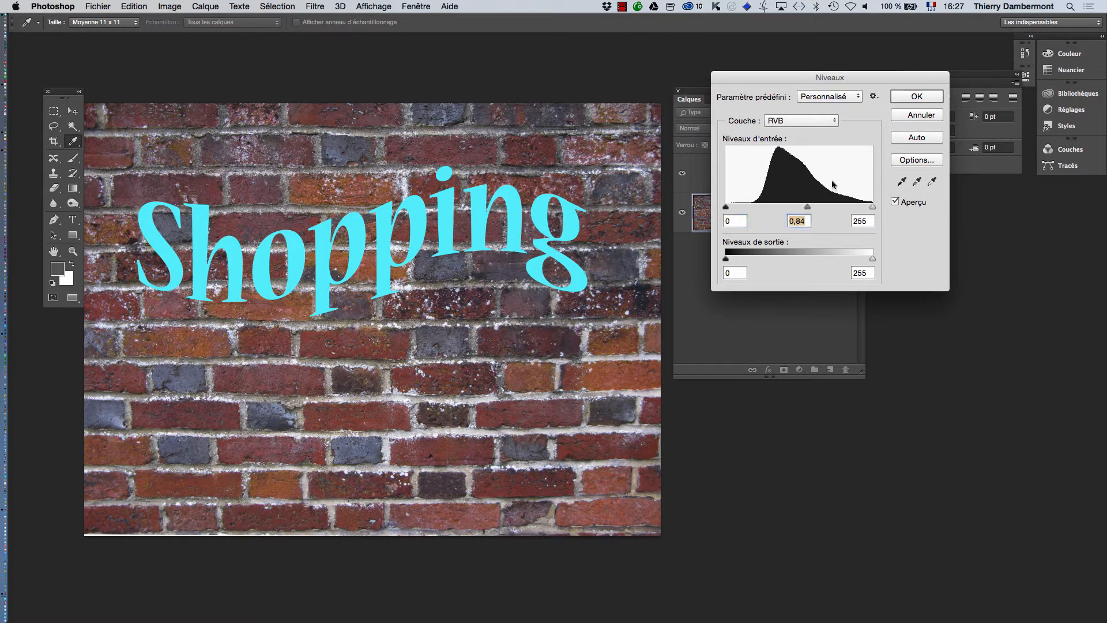
{"action": "left_click", "coordinate": [920, 98]}
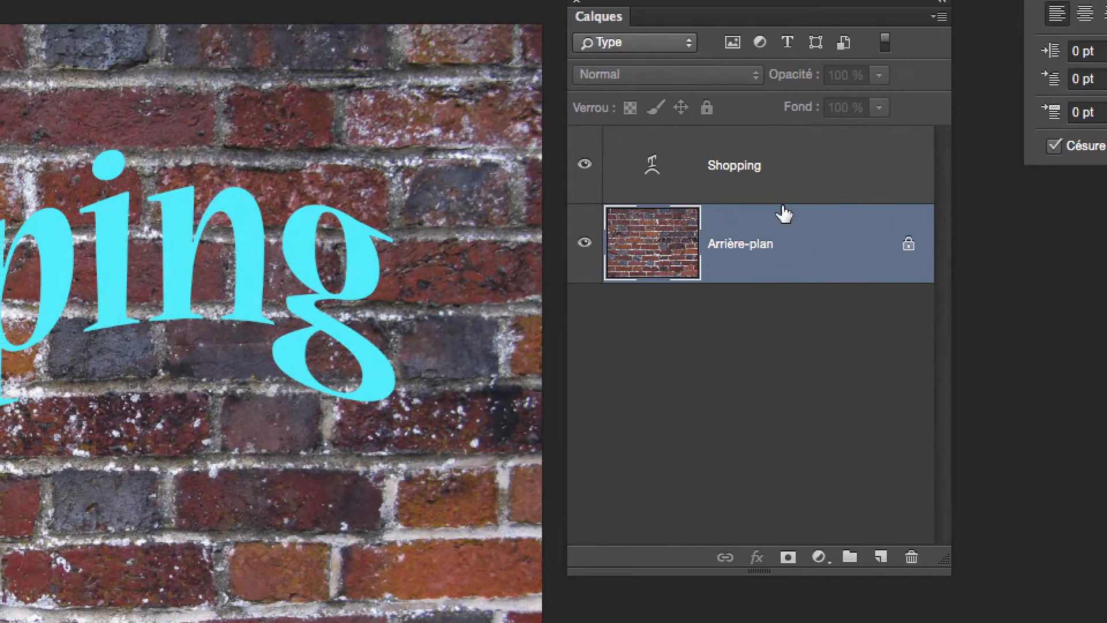
Select the Shopping text layer and place the layers palette clear of the image.
{"action": "left_click", "coordinate": [775, 182]}
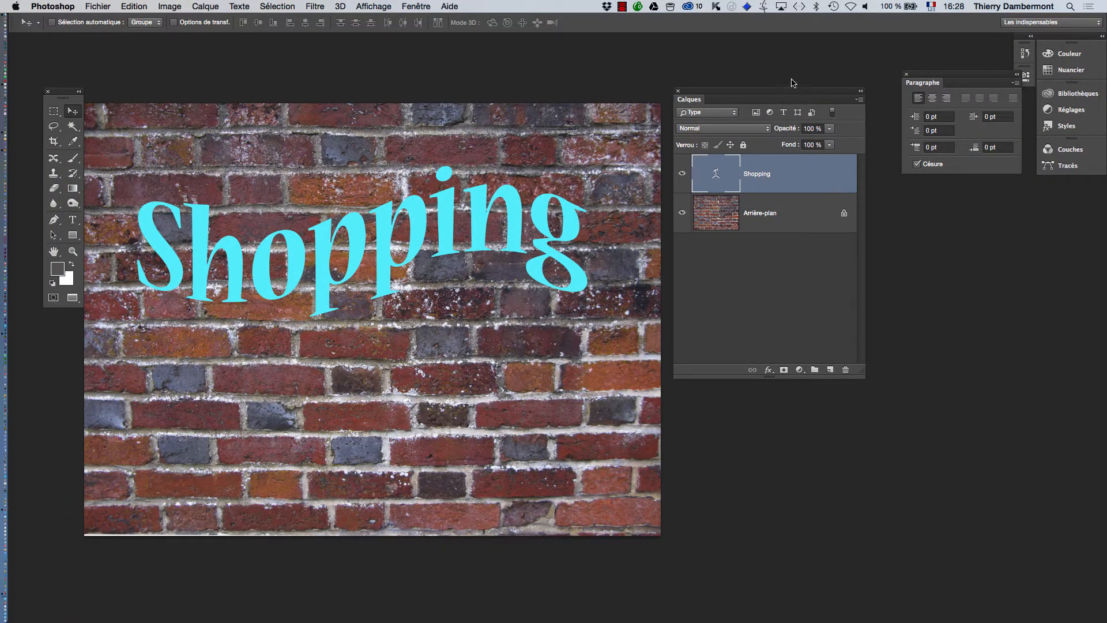
{"action": "left_click_drag", "start_coordinate": [783, 92], "coordinate": [966, 212]}
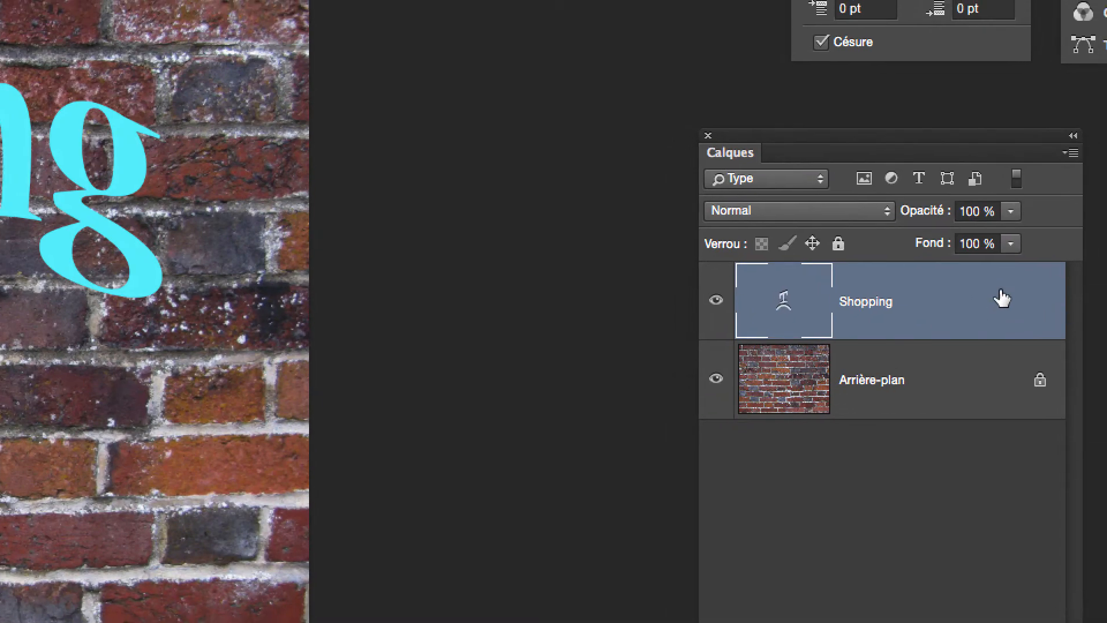
{"action": "double_click", "coordinate": [1002, 298]}
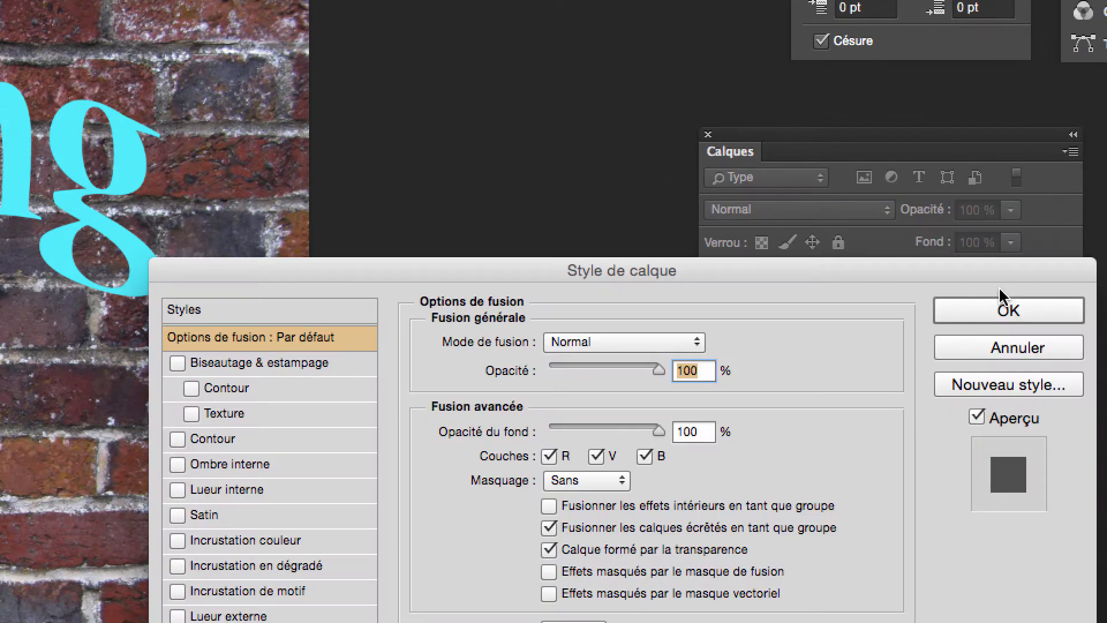
{"action": "key", "text": "alt+super+8"}
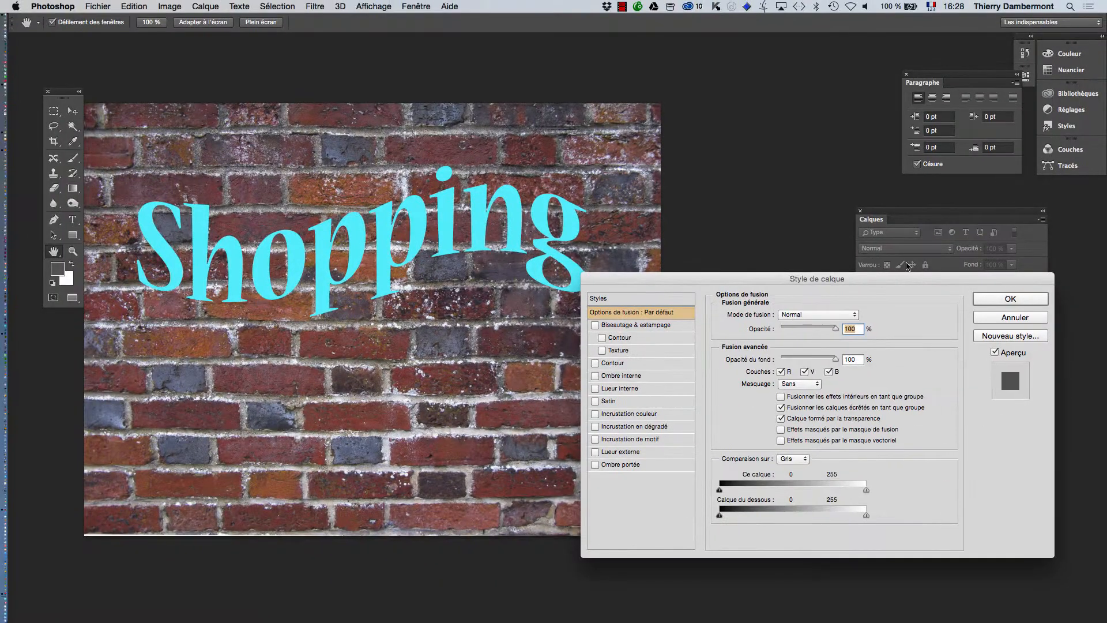
{"action": "left_click_drag", "start_coordinate": [774, 279], "coordinate": [852, 105]}
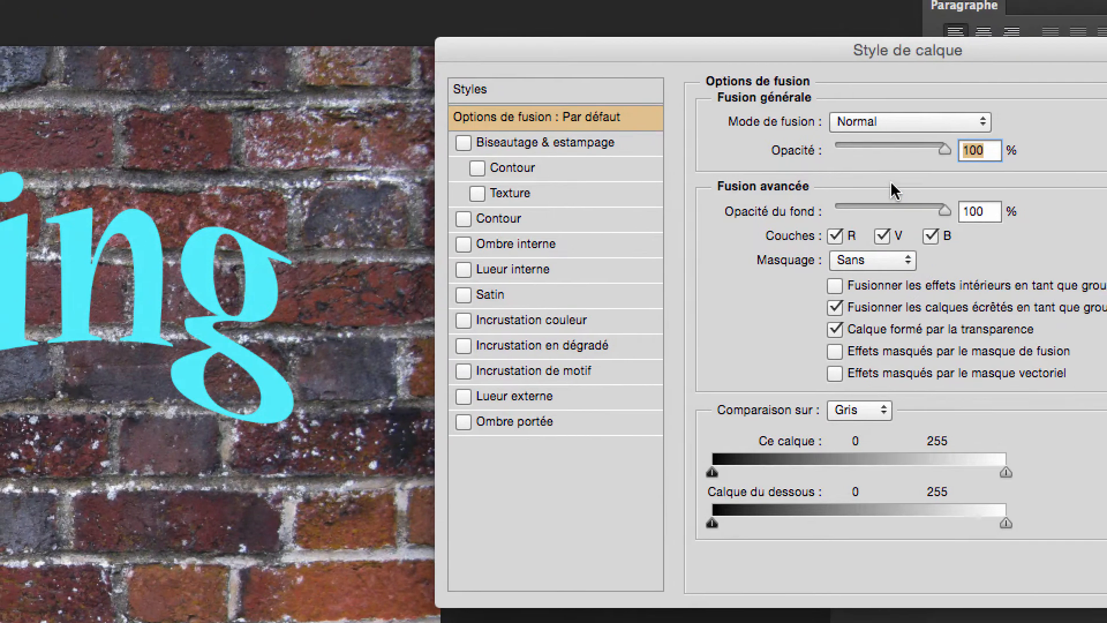
{"action": "left_click", "coordinate": [1022, 167]}
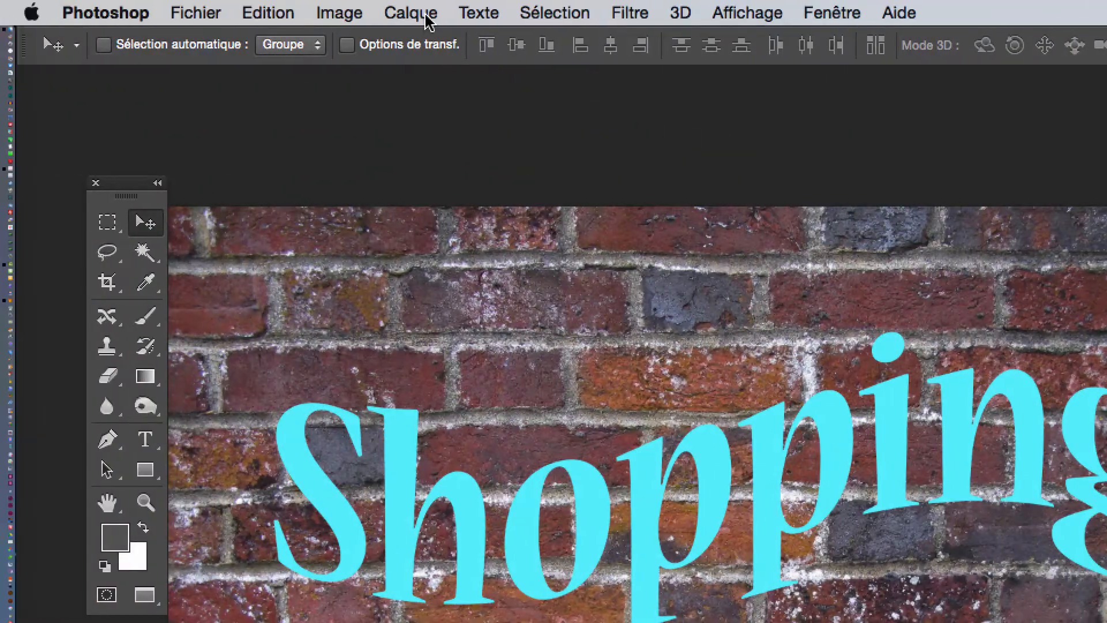
Open the Shopping layer's blending options and lower the underlying layer's white limit to 122.
{"action": "left_click", "coordinate": [427, 22]}
{"action": "mouse_move", "coordinate": [569, 148]}
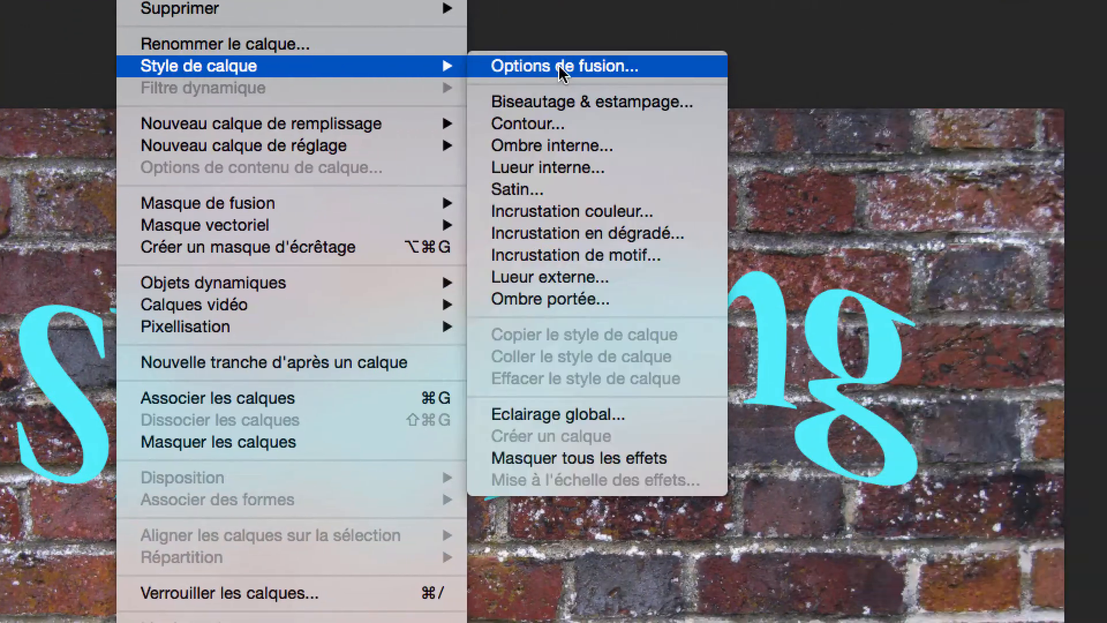
{"action": "left_click", "coordinate": [560, 74]}
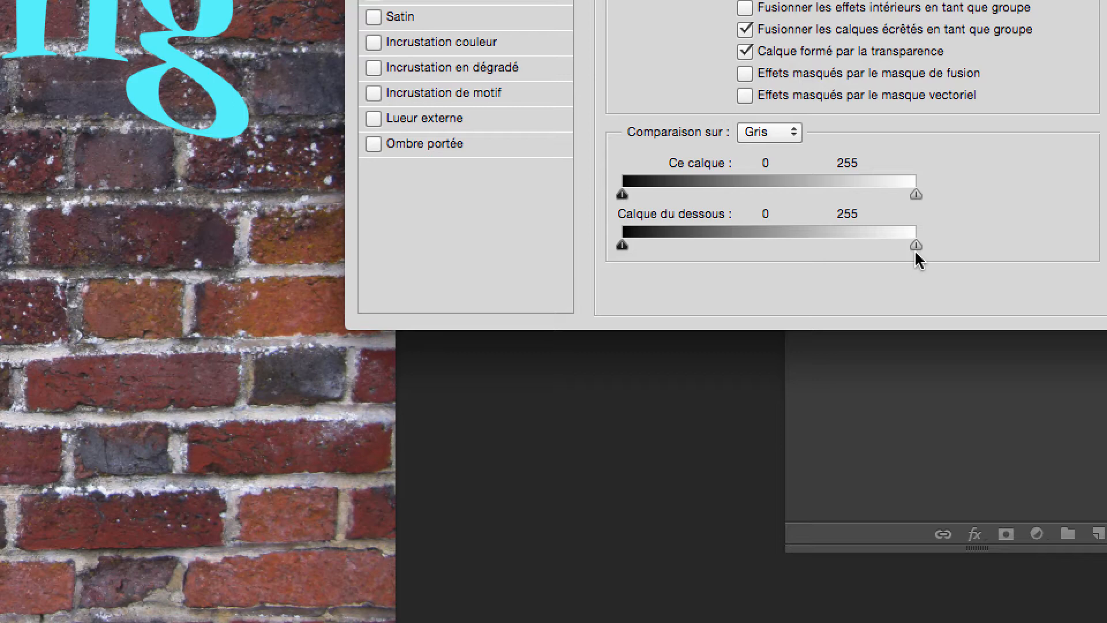
{"action": "left_click_drag", "start_coordinate": [916, 247], "coordinate": [904, 248]}
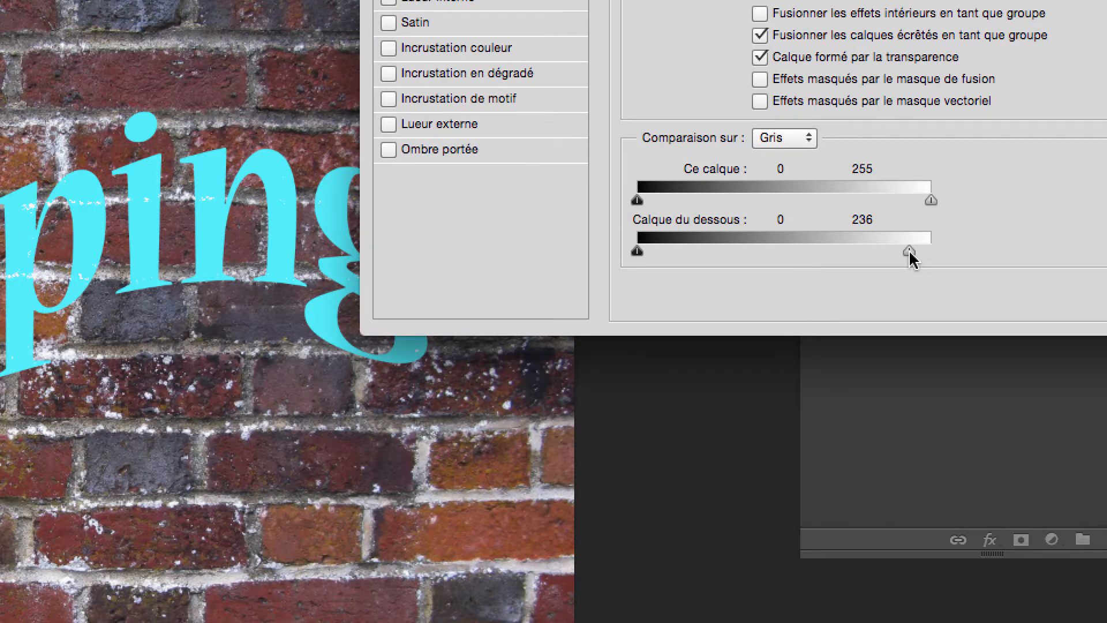
{"action": "left_click_drag", "start_coordinate": [910, 252], "coordinate": [862, 254]}
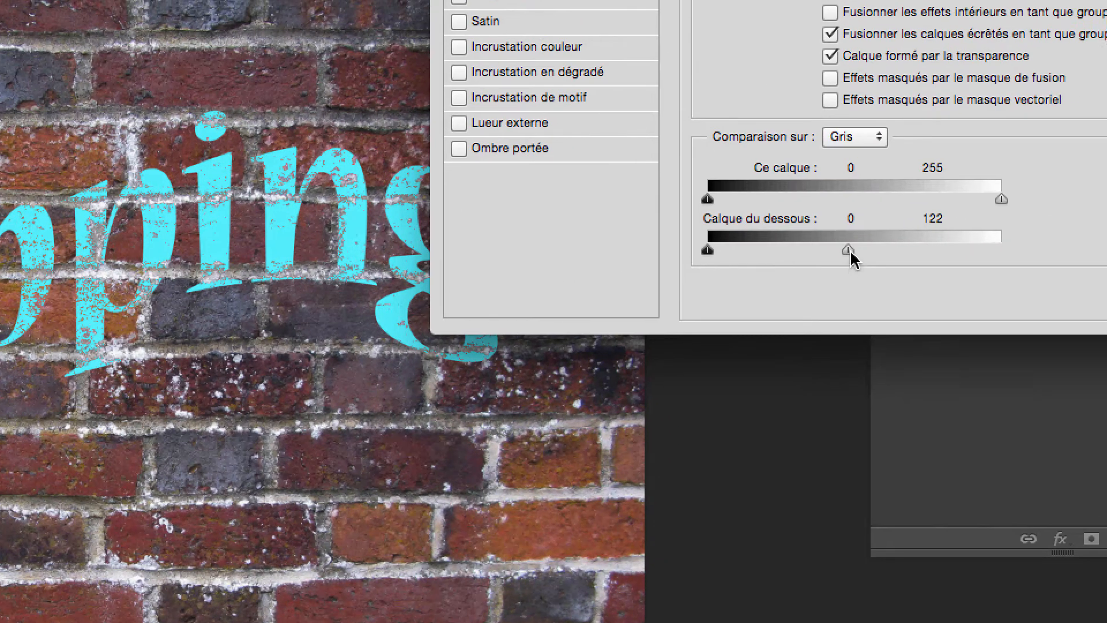
Restore the underlying layer's white limit to 255 and try raising its black limit to 92.
{"action": "left_click_drag", "start_coordinate": [850, 255], "coordinate": [992, 257]}
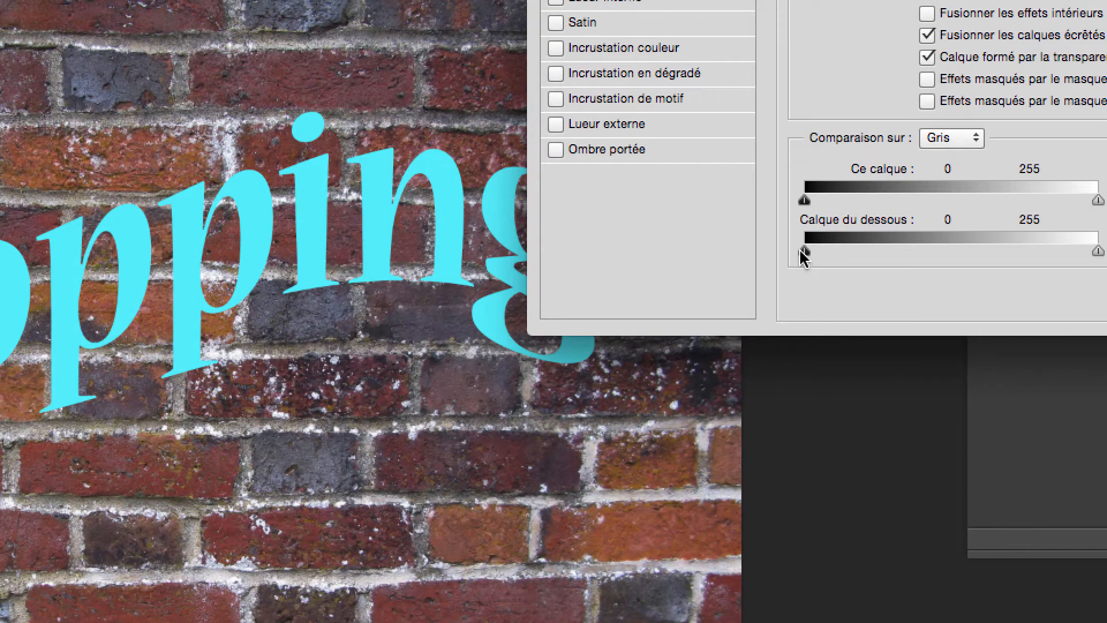
{"action": "left_click_drag", "start_coordinate": [804, 253], "coordinate": [936, 254]}
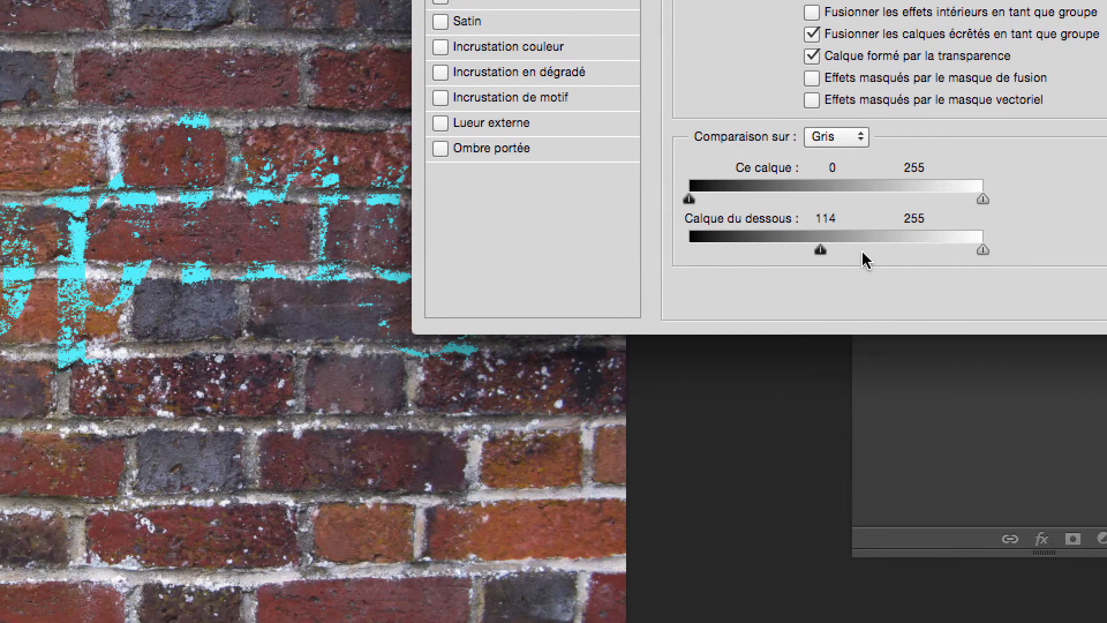
{"action": "left_click_drag", "start_coordinate": [741, 251], "coordinate": [718, 253]}
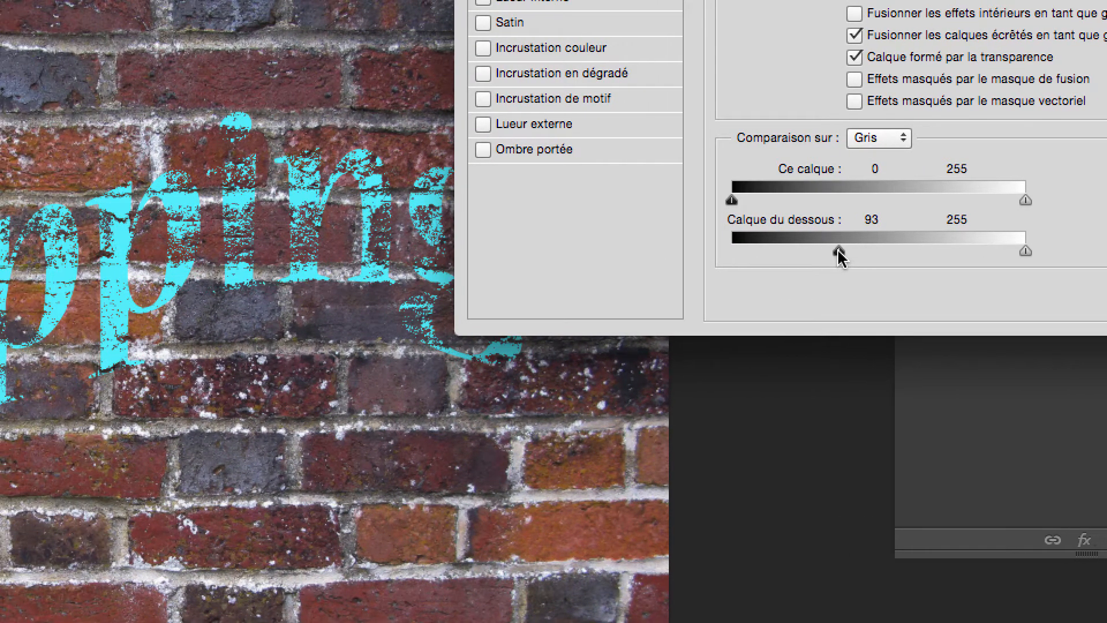
{"action": "mouse_move", "coordinate": [839, 253]}
{"action": "left_mouse_down"}
{"action": "mouse_move", "coordinate": [732, 253]}
{"action": "mouse_move", "coordinate": [873, 252]}
{"action": "mouse_move", "coordinate": [841, 253]}
{"action": "left_mouse_up"}
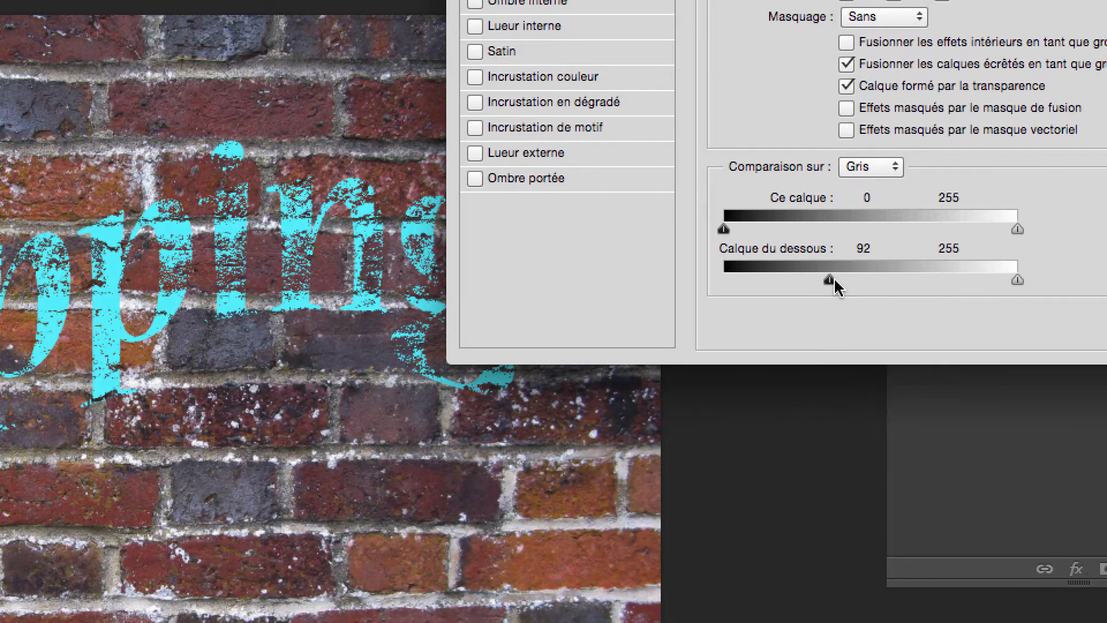
Reset the underlying layer's black limit to 0 and lower its white limit to 135.
{"action": "left_click_drag", "start_coordinate": [856, 265], "coordinate": [750, 267]}
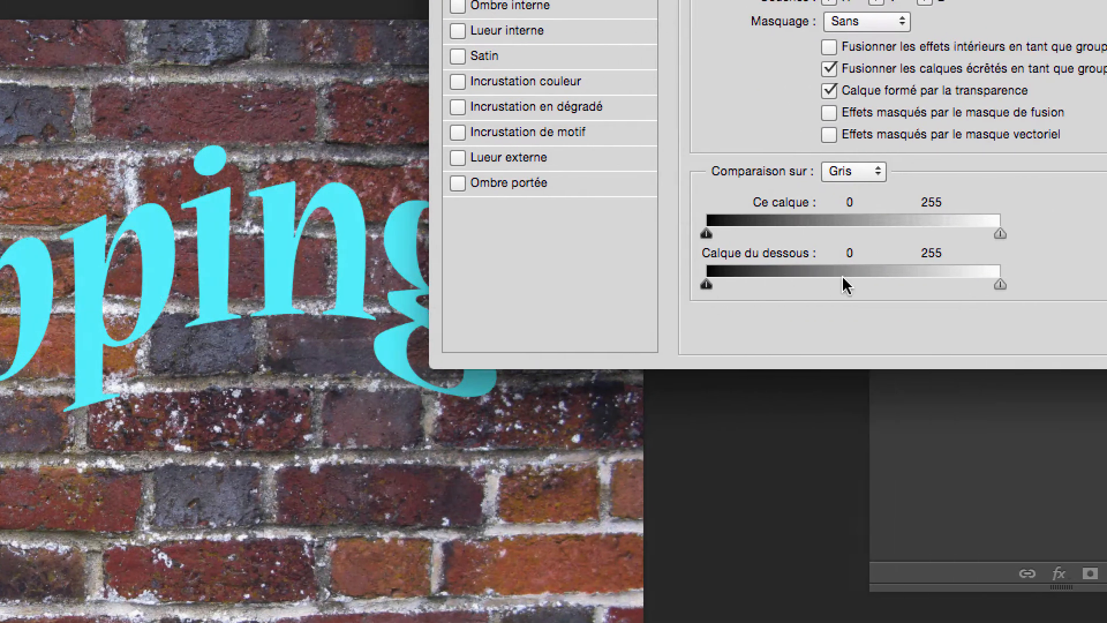
{"action": "left_click_drag", "start_coordinate": [898, 284], "coordinate": [776, 284]}
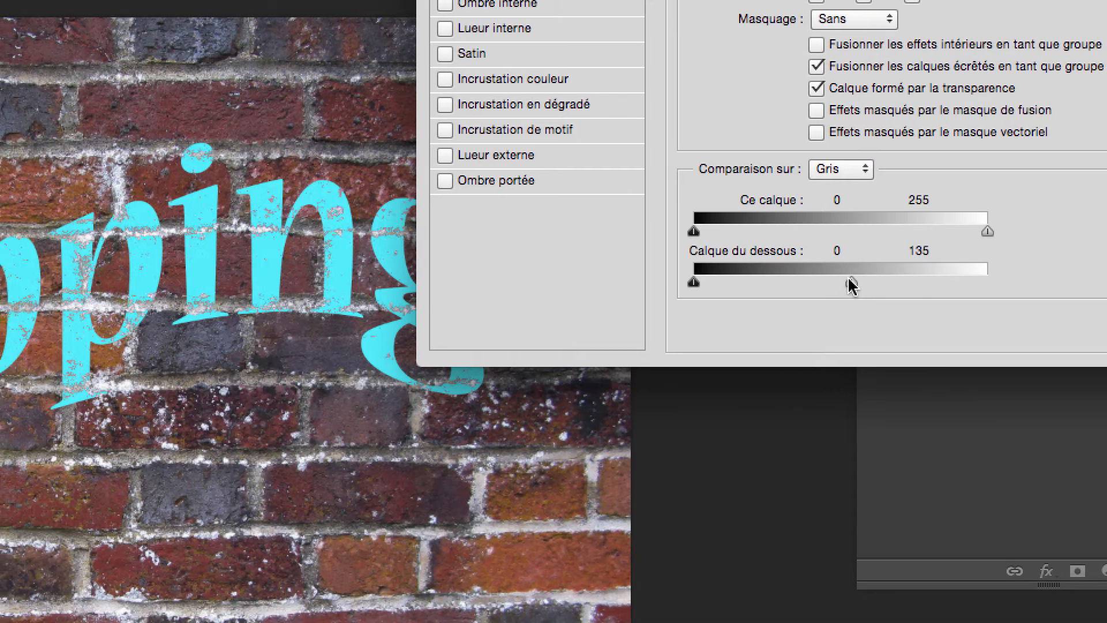